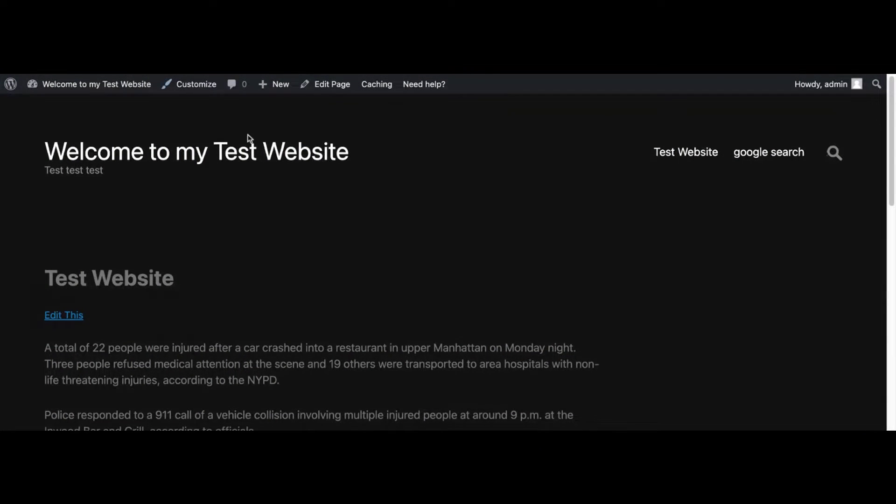
# - Scroll through Menu 1 to review its Test Website page and 'google search' link items
pyautogui.scroll(-2, 246, 138)
pyautogui.scroll(2, 246, 138)
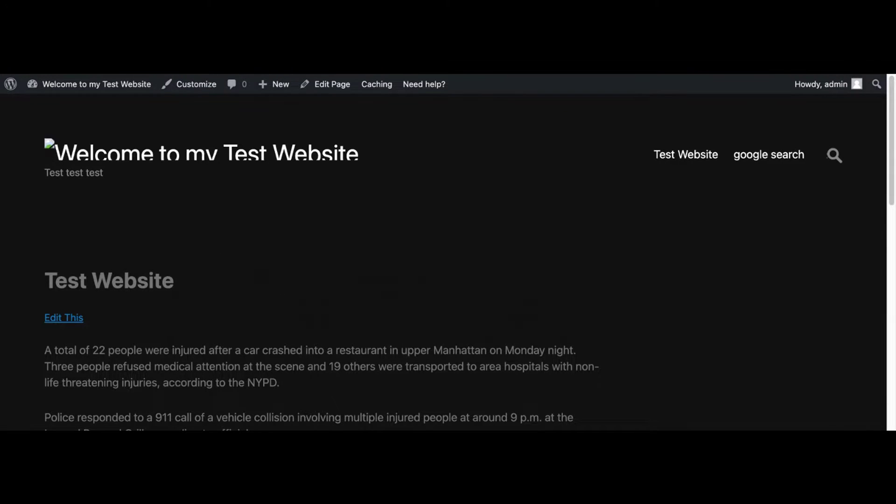
pyautogui.scroll(-10, 544, 233)
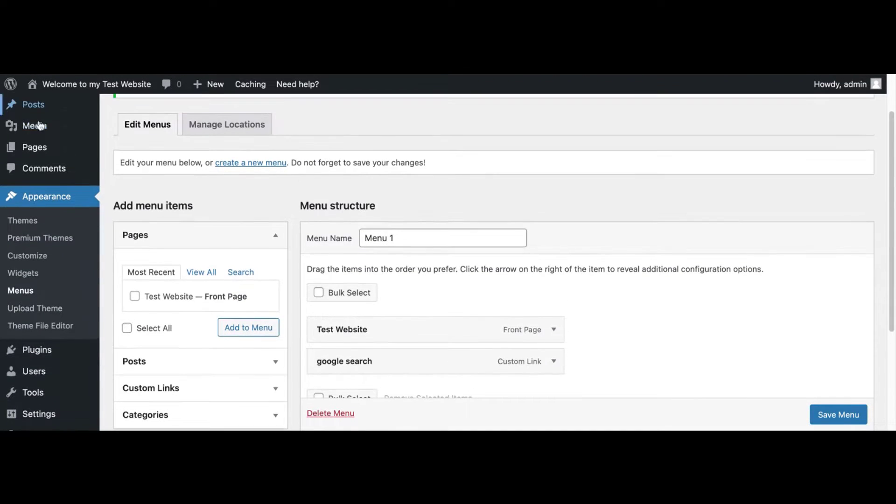
# - Check the Media Library for uploads, then the Posts list, which shows no posts
pyautogui.click(61, 131)
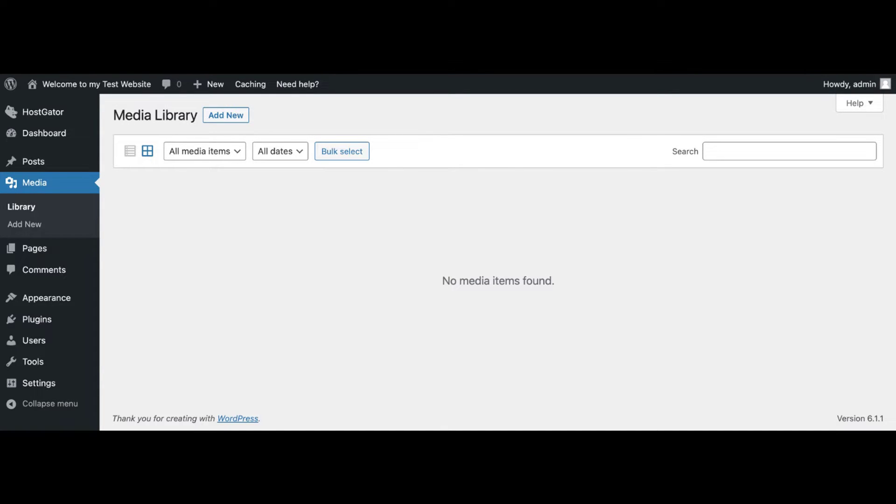
pyautogui.click(42, 166)
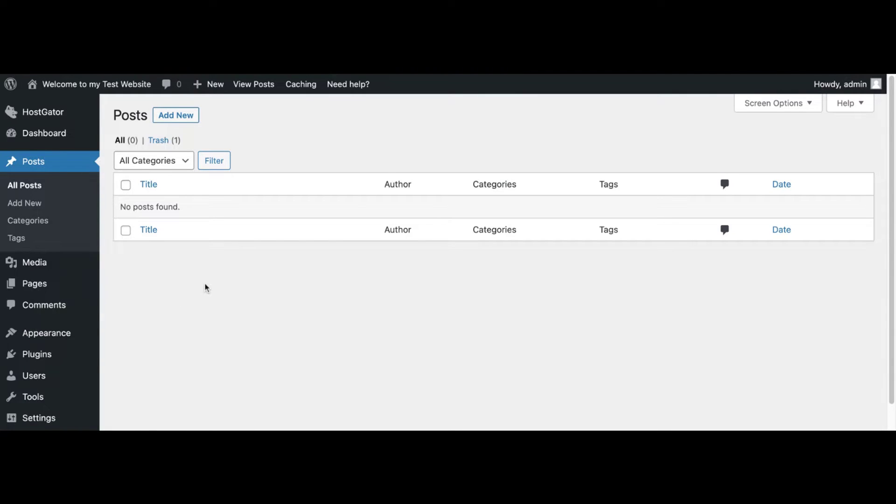
# - Browse the Popular plugin listings under Plugins > Add New
pyautogui.scroll(-2, 205, 288)
pyautogui.moveTo(65, 328)
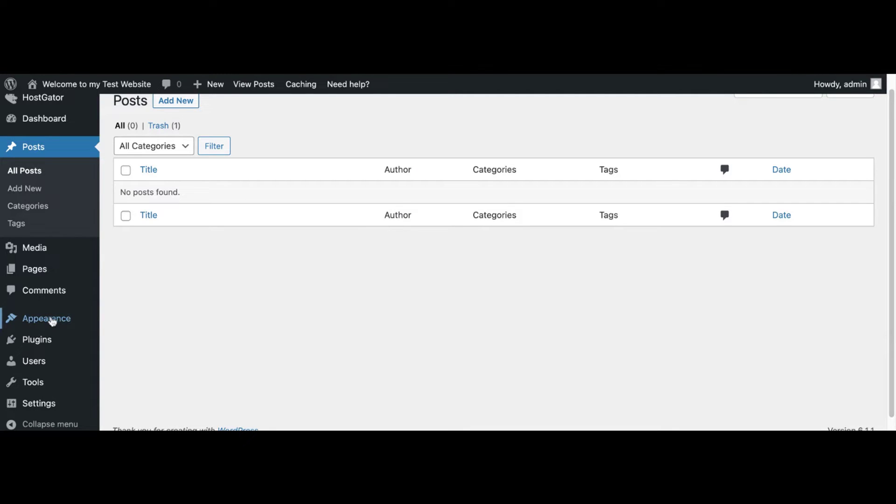
pyautogui.moveTo(56, 256)
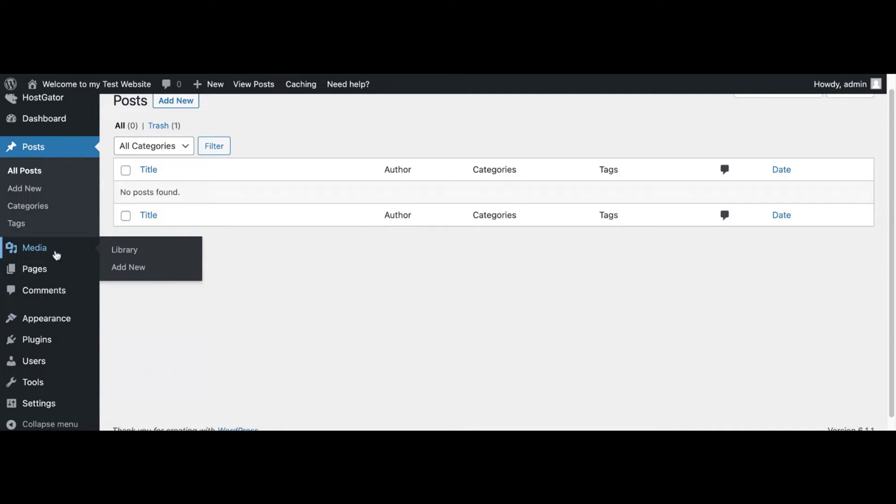
pyautogui.moveTo(51, 342)
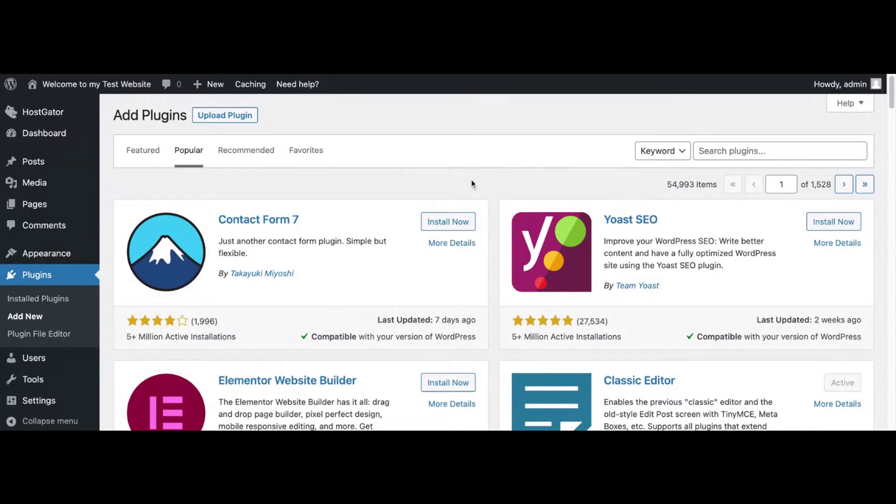
pyautogui.scroll(-4, 473, 184)
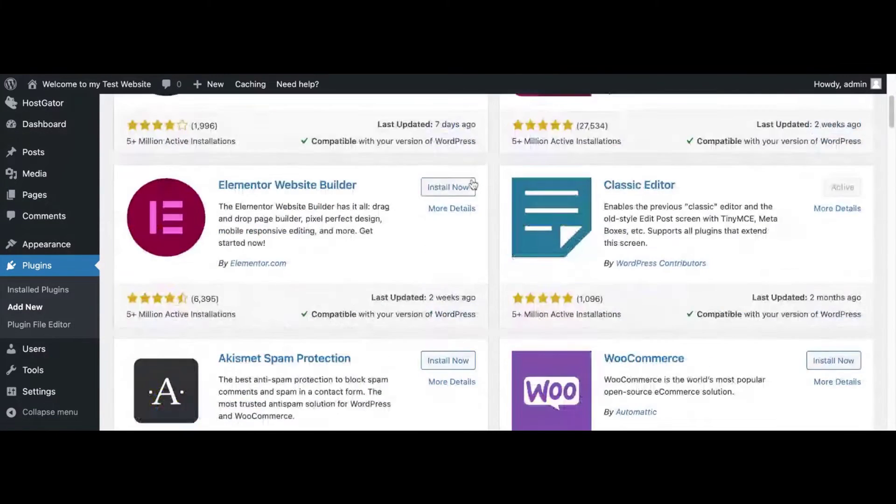
pyautogui.scroll(-2, 473, 183)
pyautogui.scroll(-5, 473, 183)
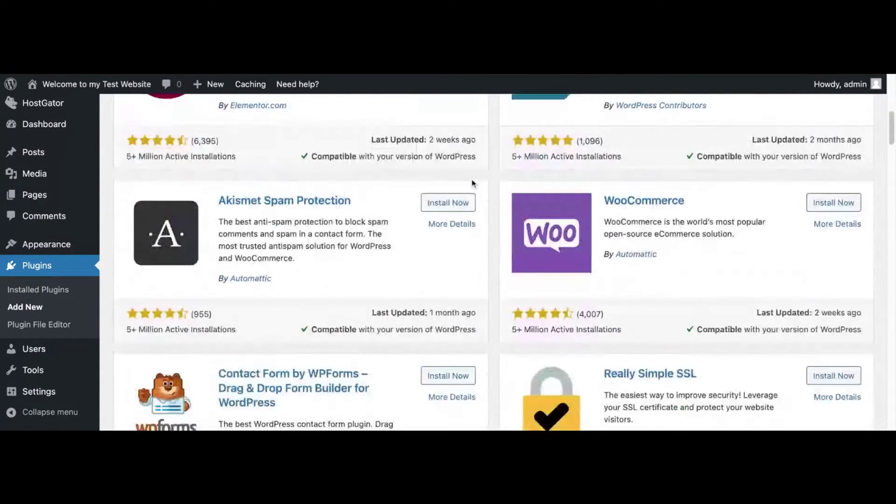
pyautogui.scroll(-6, 473, 183)
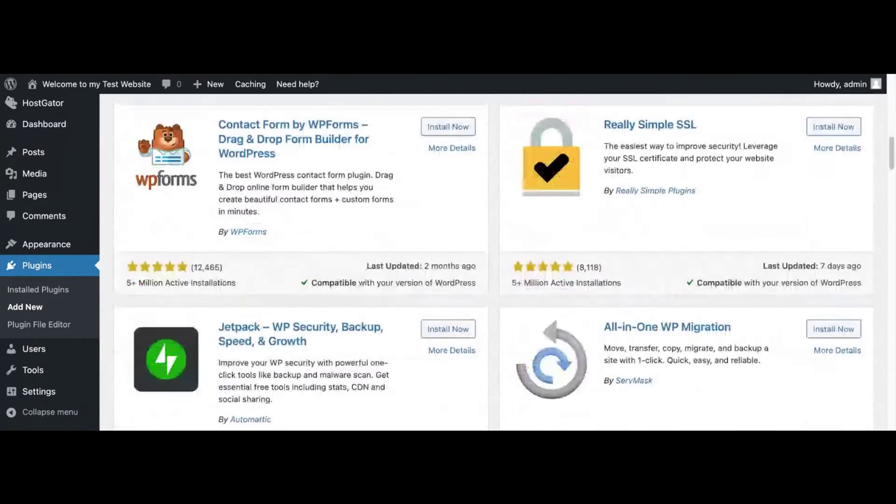
pyautogui.scroll(-3, 473, 183)
pyautogui.scroll(-2, 495, 265)
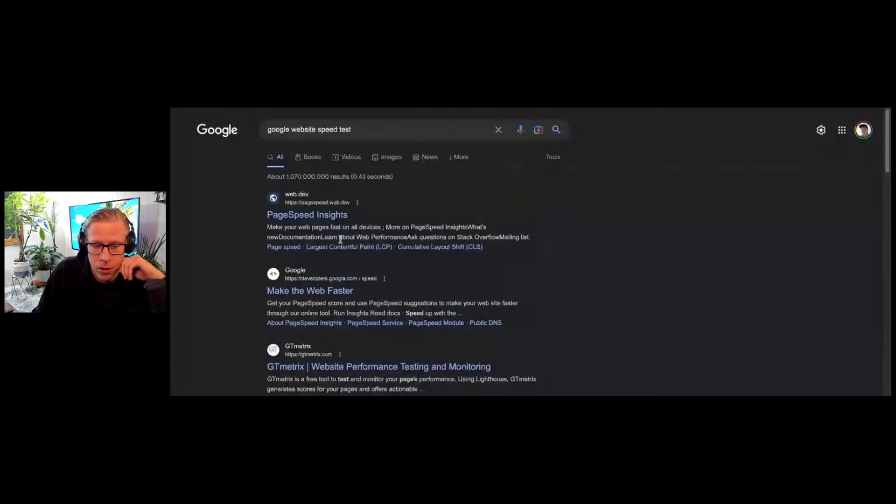
# - Scroll the 'google website speed test' results past PageSpeed Insights and GTmetrix
pyautogui.scroll(-1, 350, 250)
pyautogui.scroll(-1, 364, 266)
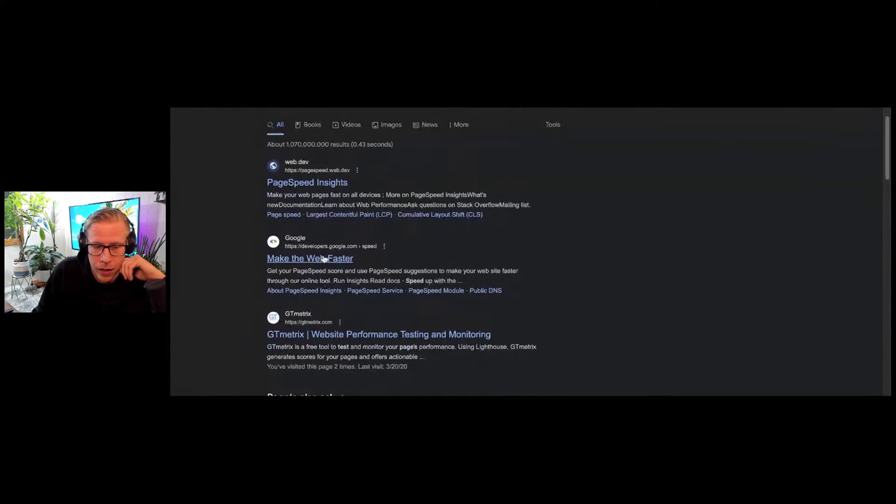
pyautogui.scroll(-3, 323, 258)
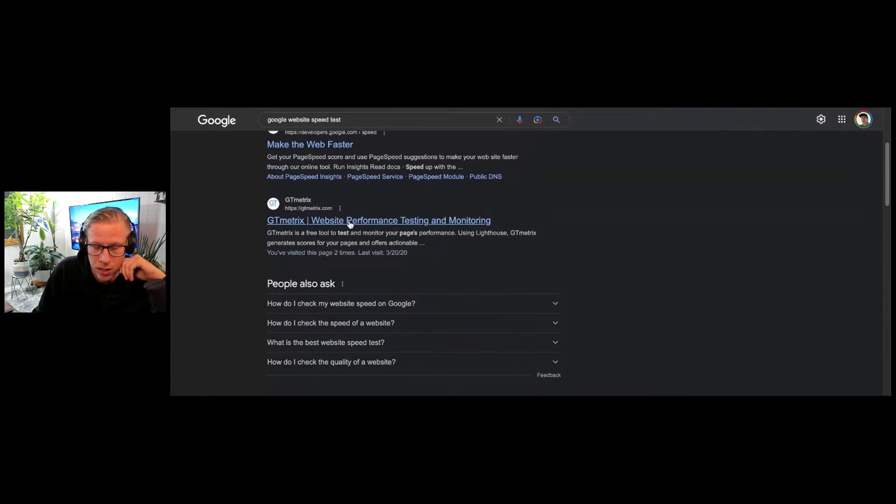
# - Go to GTmetrix, dismiss its cookie notice, and enter fishaquariumpodcast.com as the URL
pyautogui.click(350, 223)
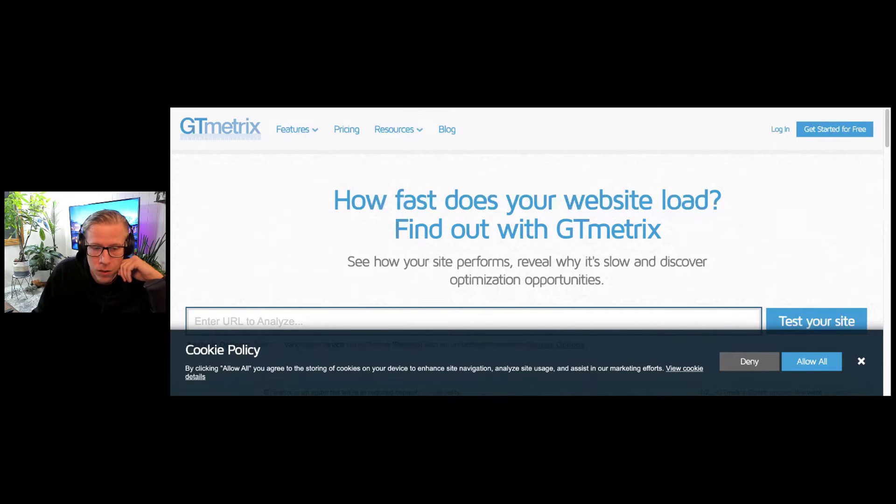
pyautogui.click(778, 363)
pyautogui.scroll(-2, 301, 309)
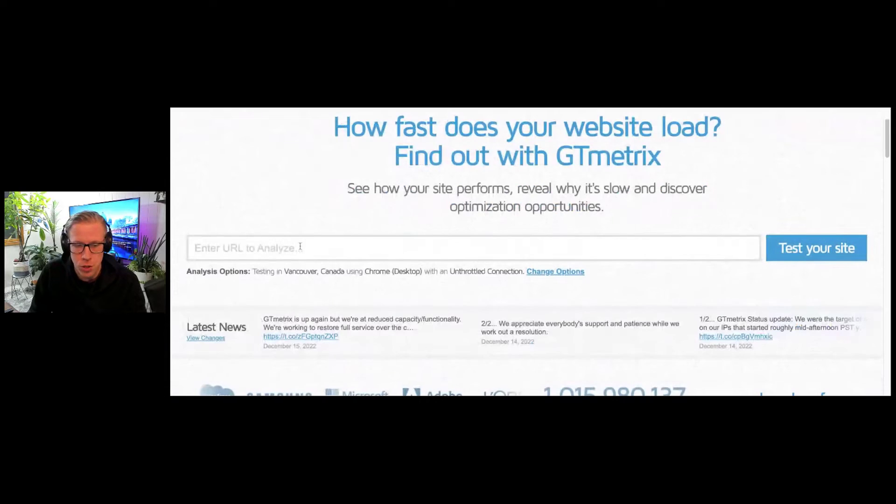
pyautogui.click(300, 247)
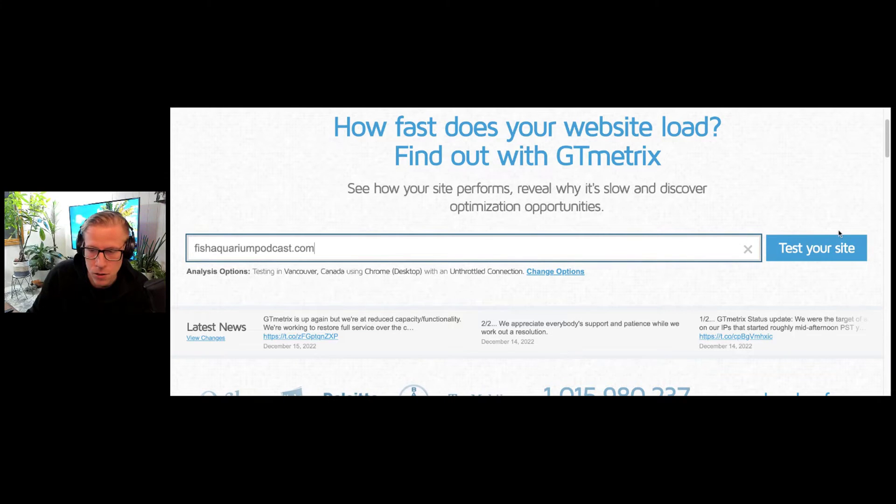
# - Test fishaquariumpodcast.com and review the report: grade A, 94% performance, 92% structure
pyautogui.click(826, 253)
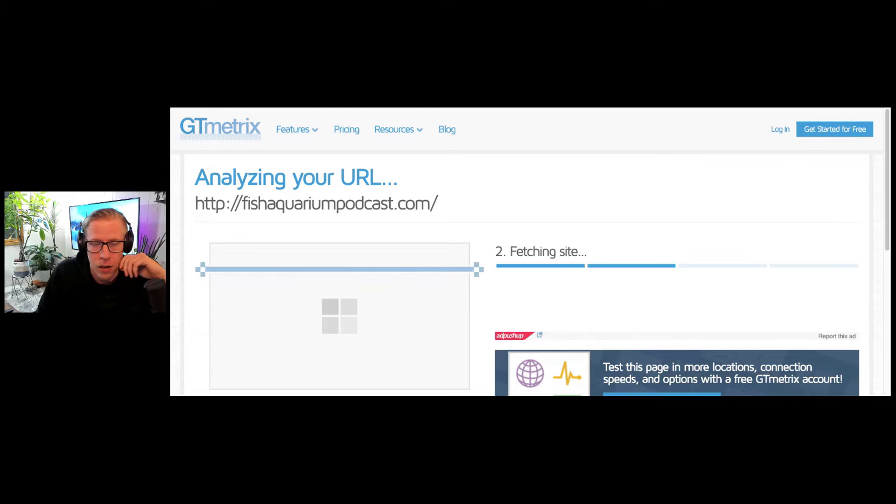
pyautogui.scroll(-1, 530, 253)
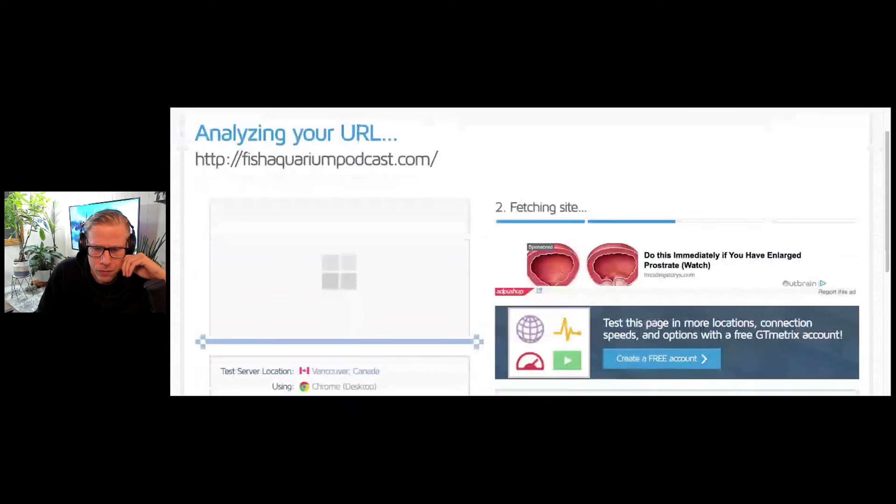
pyautogui.scroll(-1, 530, 252)
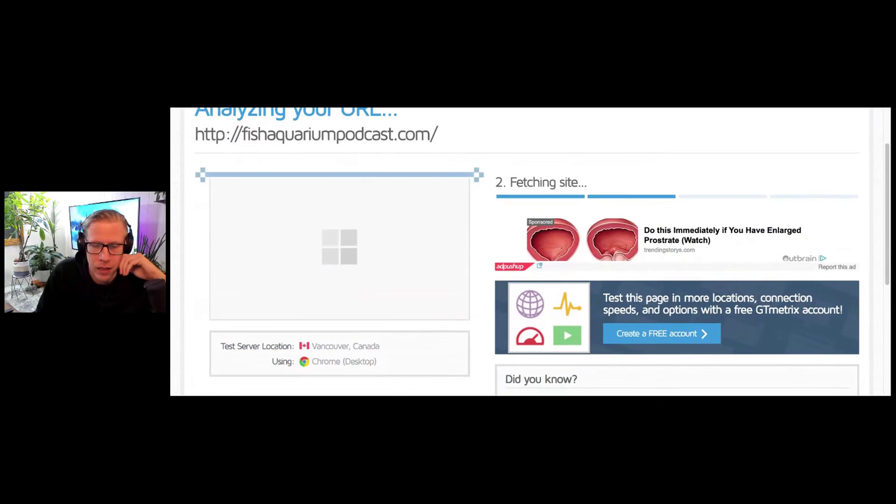
pyautogui.scroll(-1, 481, 211)
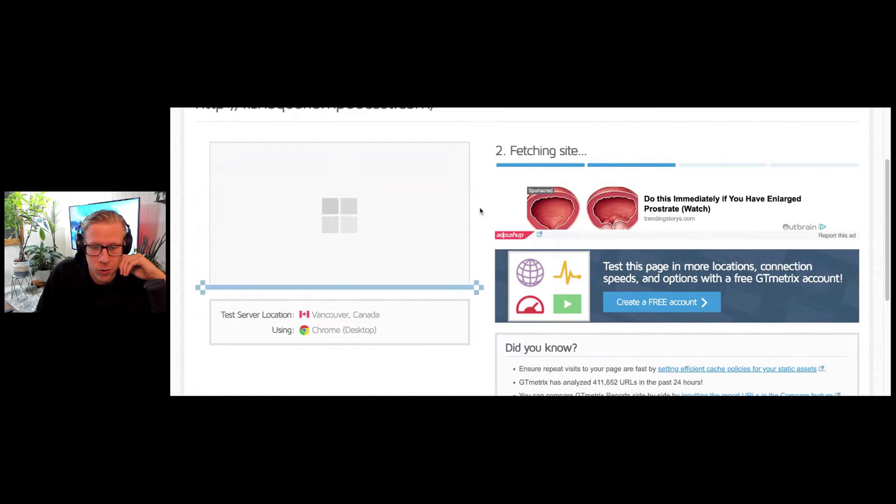
pyautogui.scroll(-1, 481, 210)
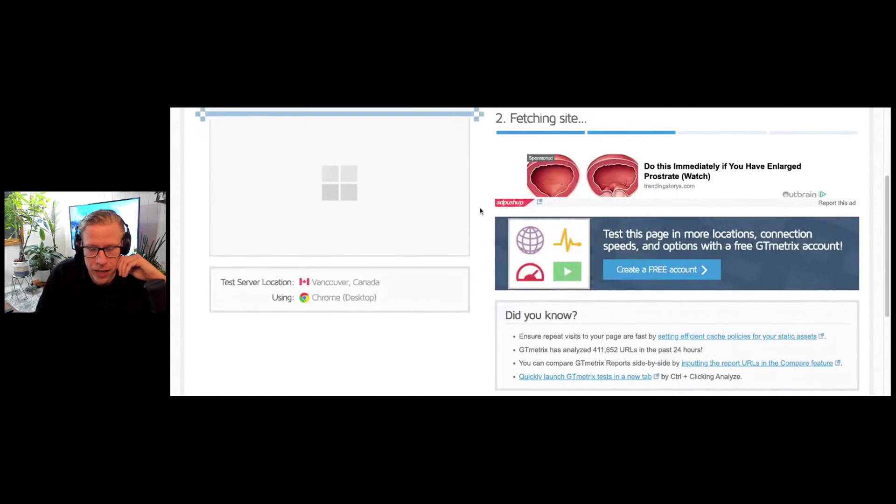
pyautogui.scroll(-3, 530, 252)
pyautogui.scroll(-2, 531, 252)
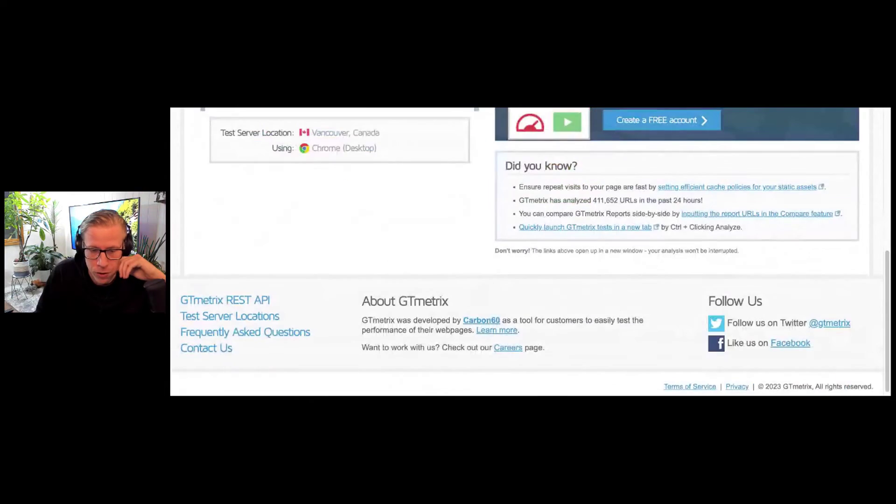
pyautogui.scroll(-1, 530, 252)
pyautogui.scroll(5, 531, 252)
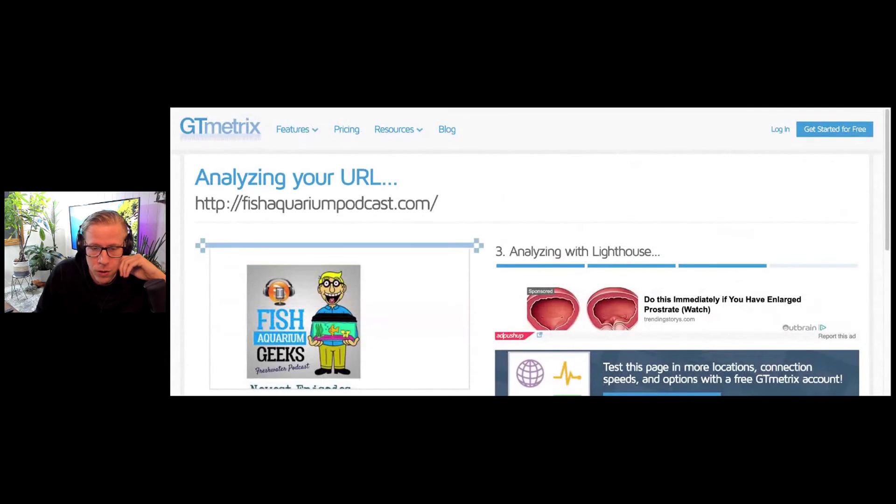
pyautogui.scroll(-1, 530, 252)
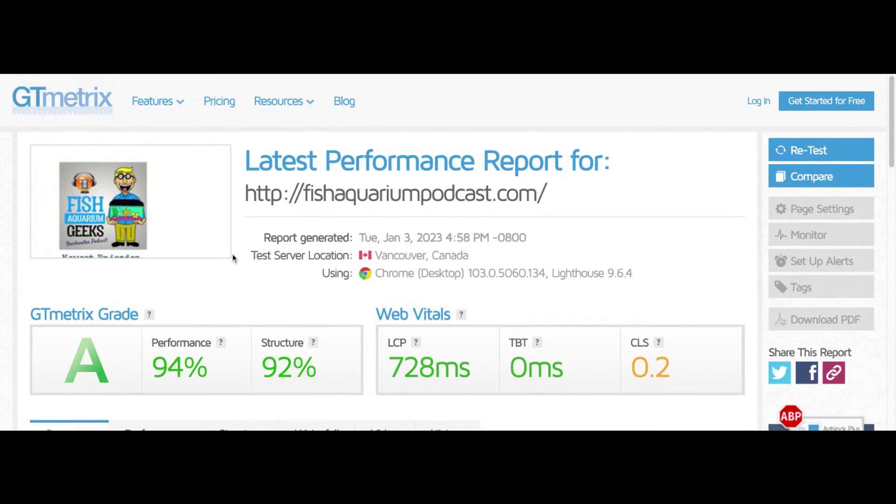
pyautogui.scroll(-1, 236, 254)
pyautogui.scroll(-2, 236, 257)
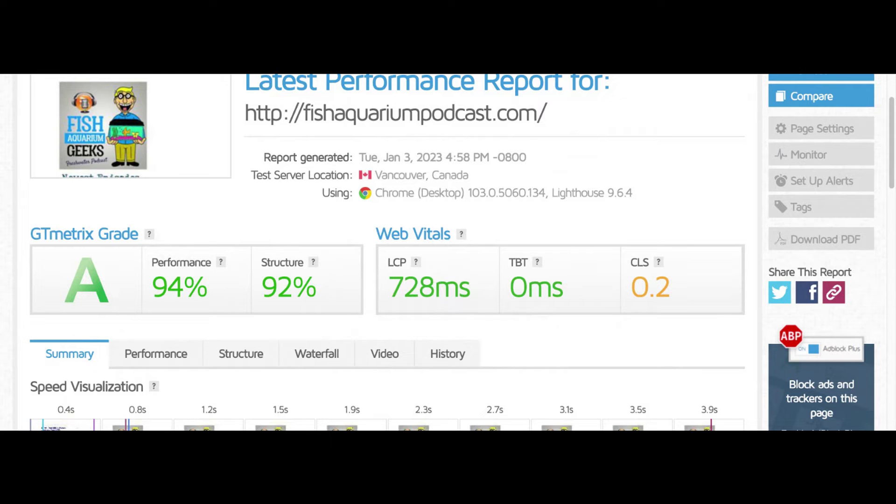
pyautogui.scroll(-1, 462, 252)
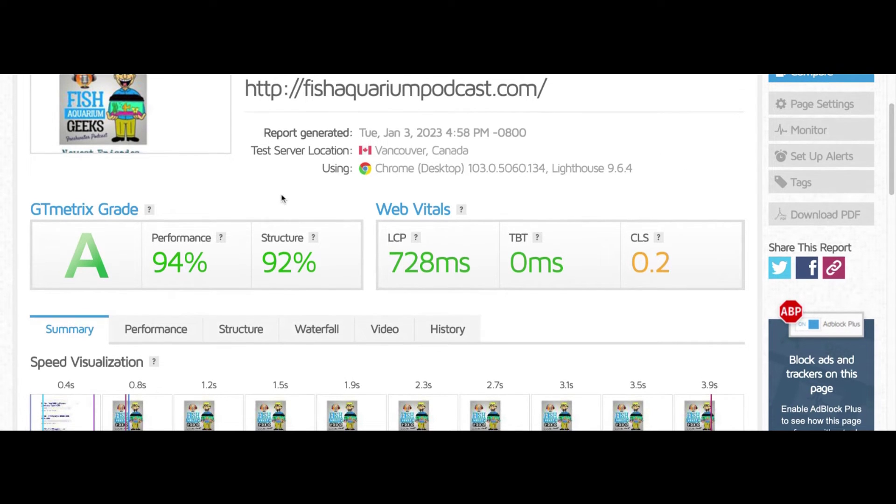
pyautogui.scroll(-10, 281, 198)
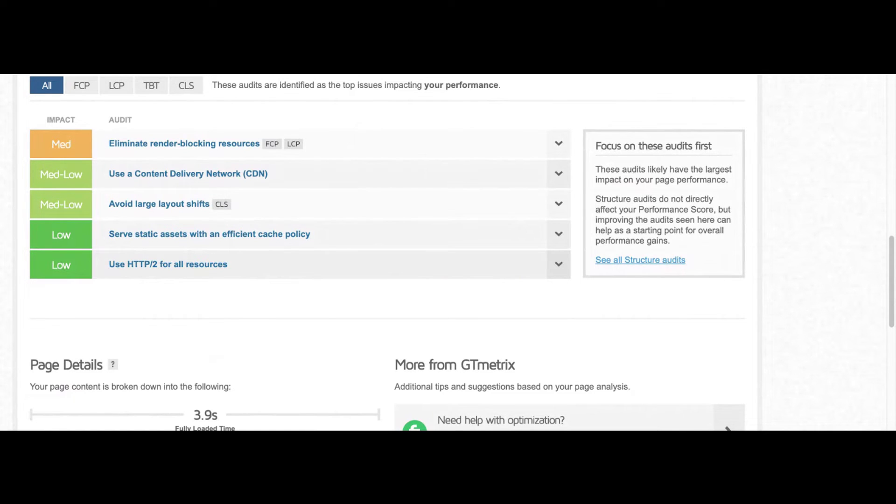
pyautogui.scroll(-5, 448, 252)
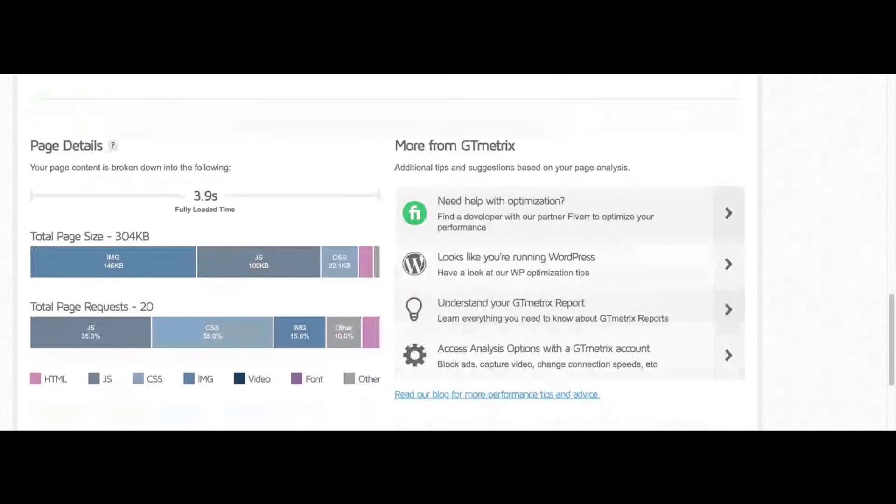
pyautogui.scroll(-4, 449, 252)
pyautogui.scroll(18, 272, 75)
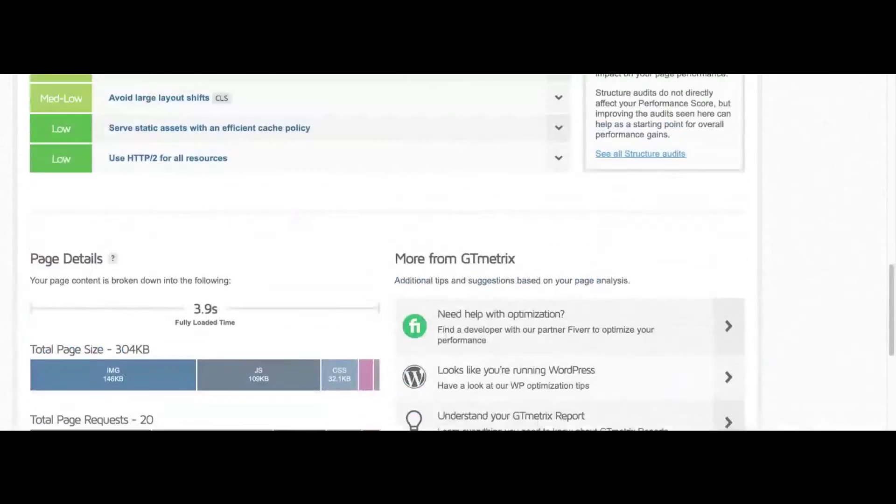